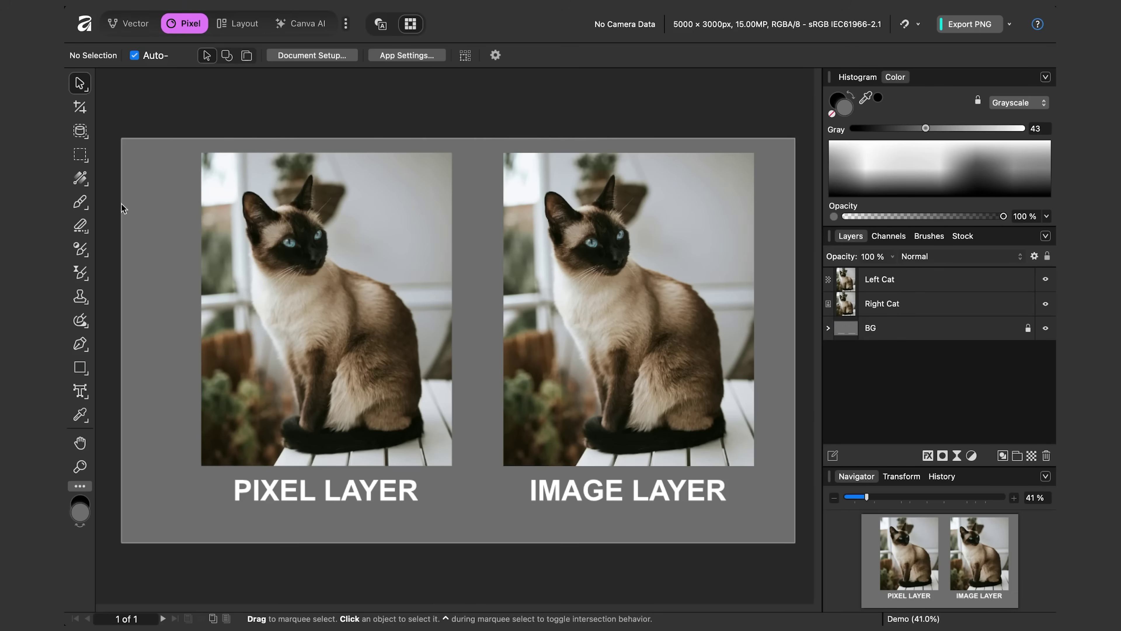
Set the Paint Brush colour to bright green and select the Left Cat, then Right Cat layer
click(79, 203)
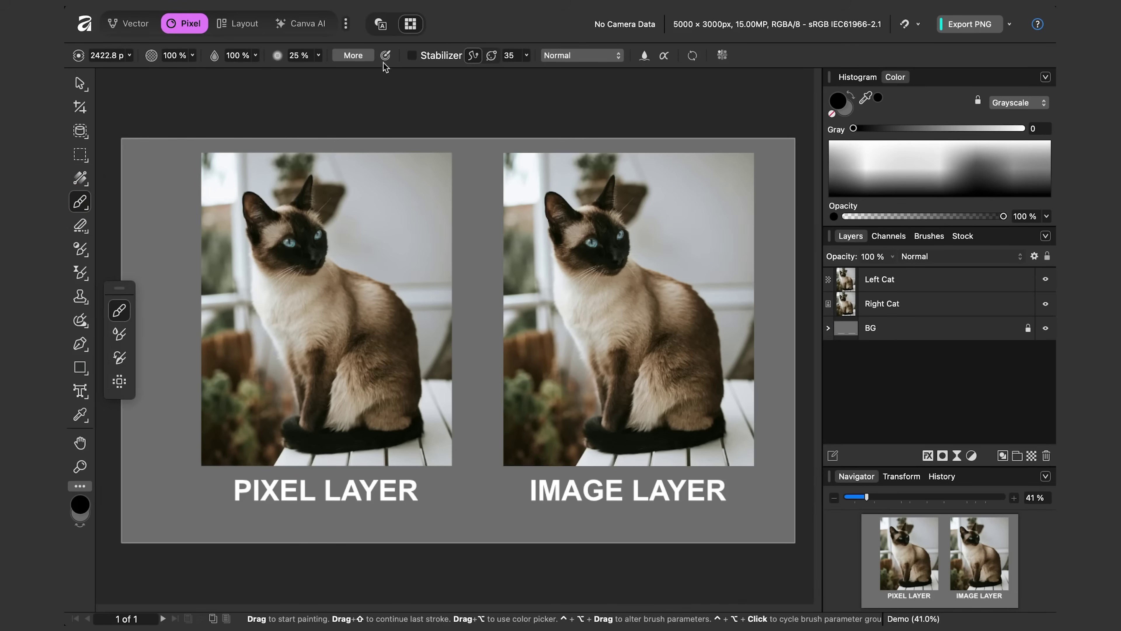
double_click(838, 105)
drag(389, 223, 358, 223)
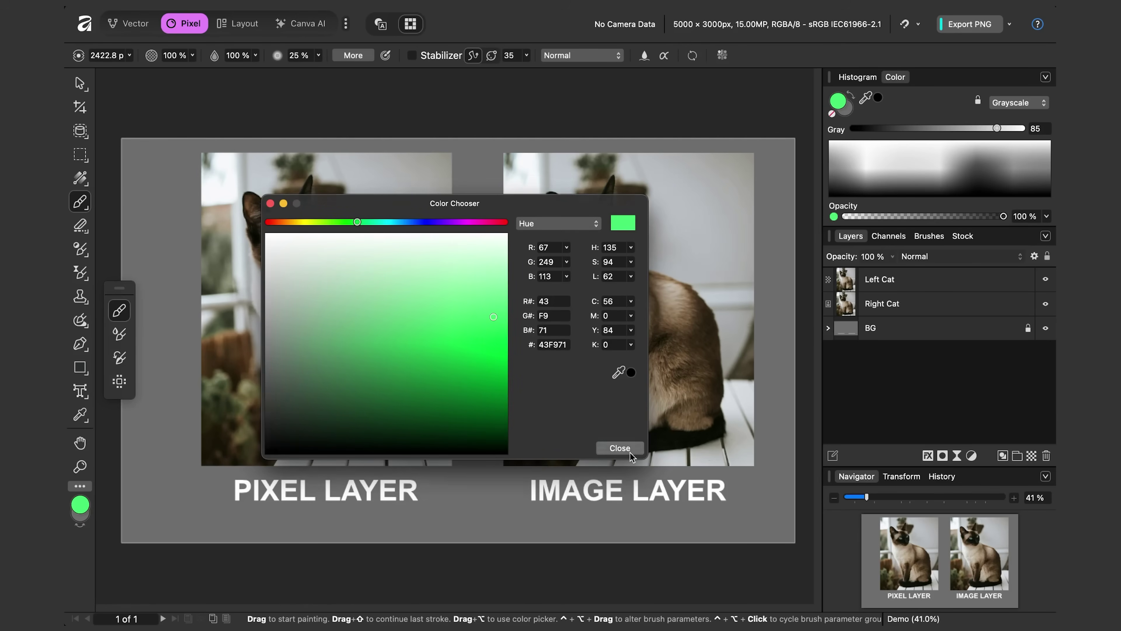
click(620, 448)
click(850, 285)
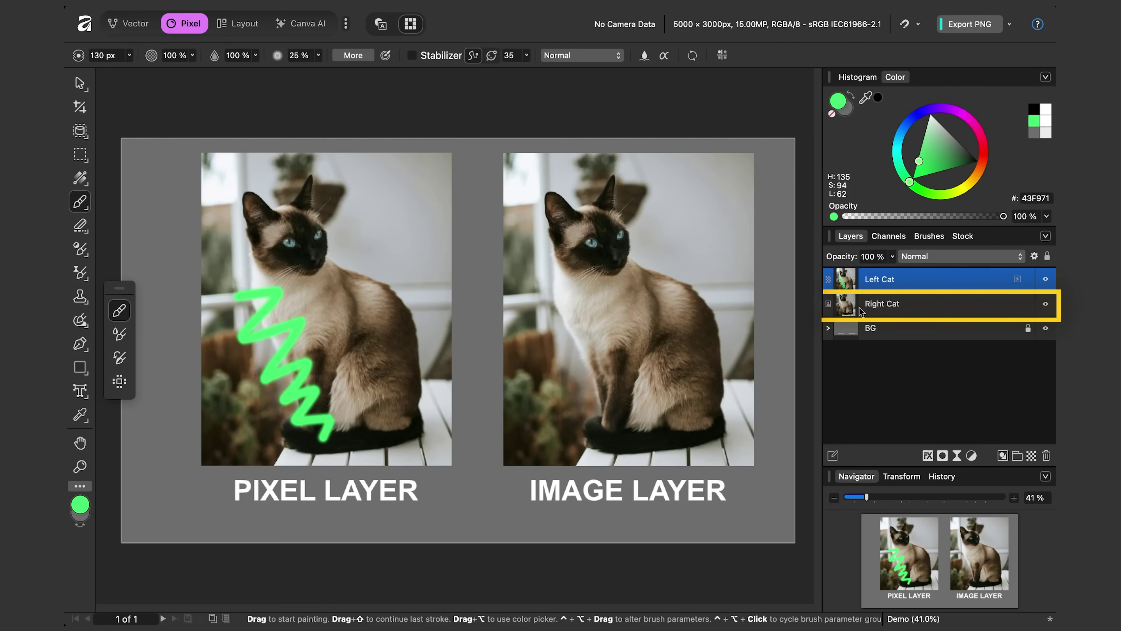
click(860, 309)
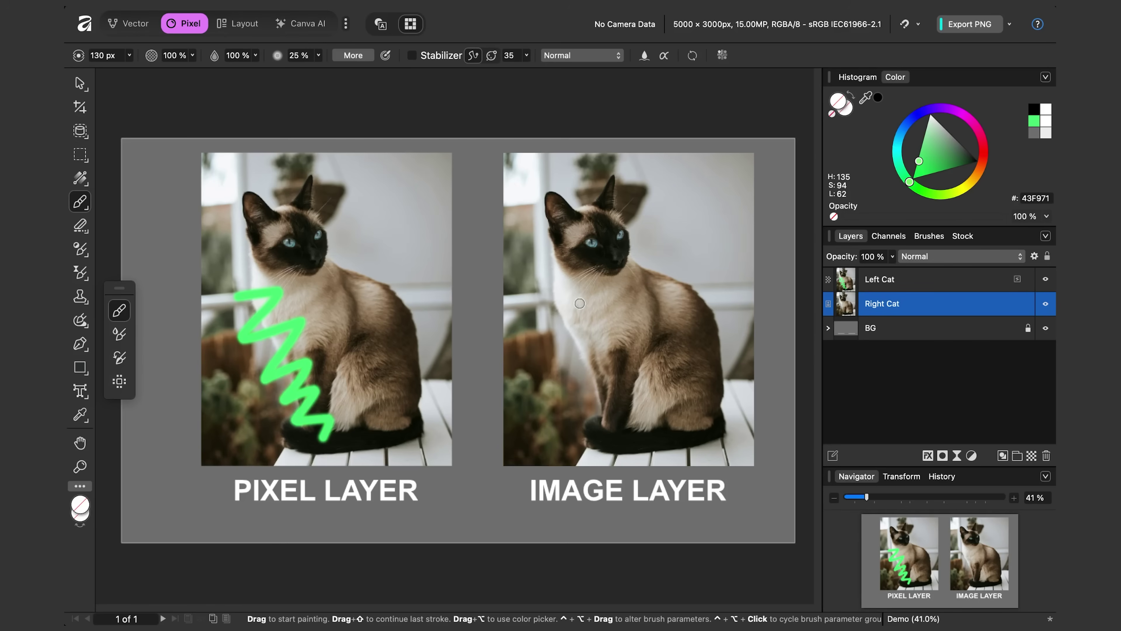
Paint a green zigzag over the right cat, then hide, show and hide the new Pixel layer to compare
drag(578, 293, 564, 308)
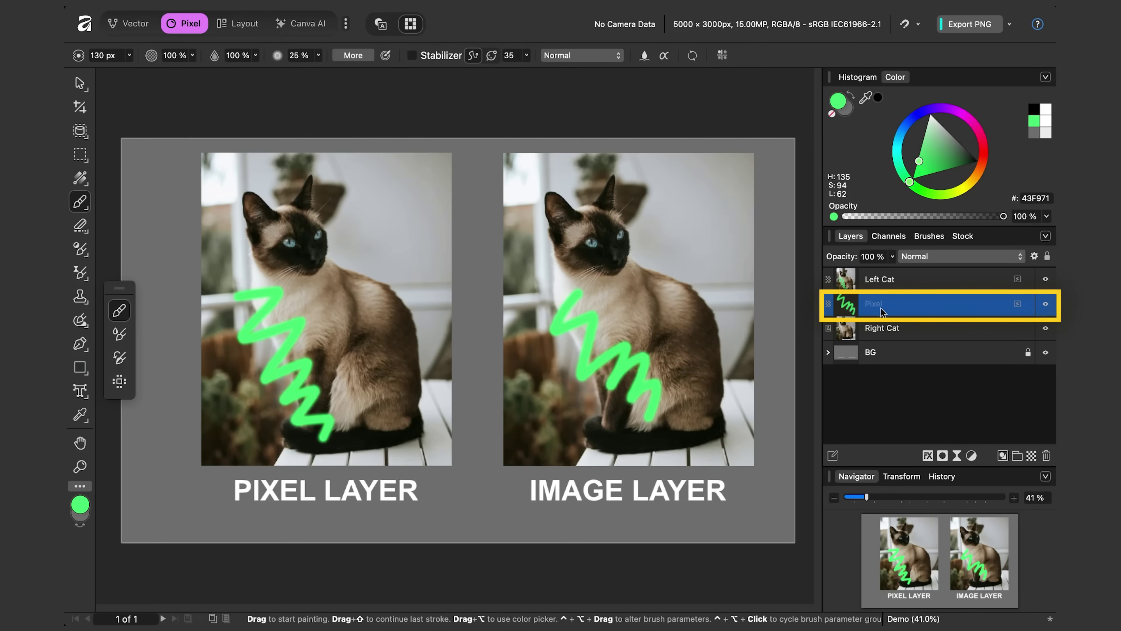
click(1047, 305)
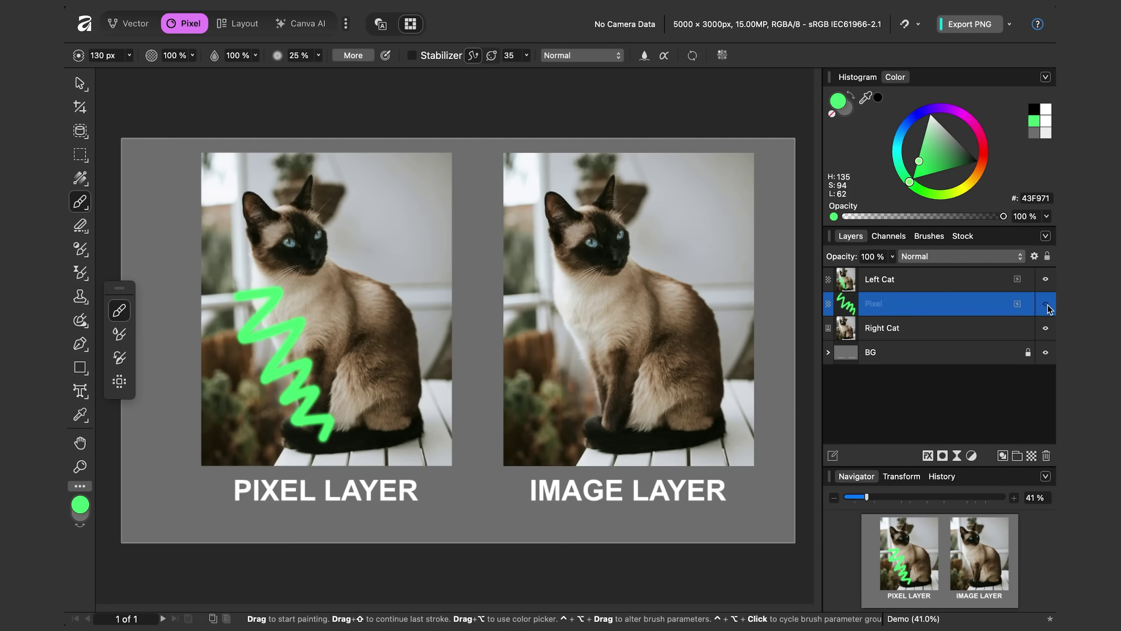
click(1046, 305)
click(1046, 304)
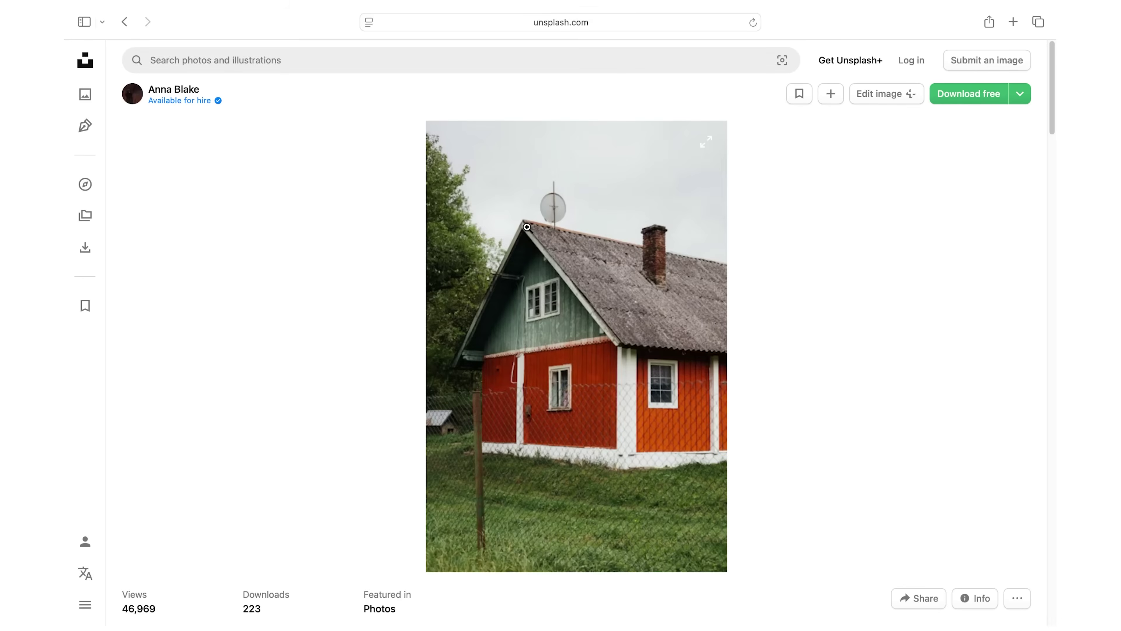
Copy the red house photo from the Unsplash page with Copy Image
right_click(527, 227)
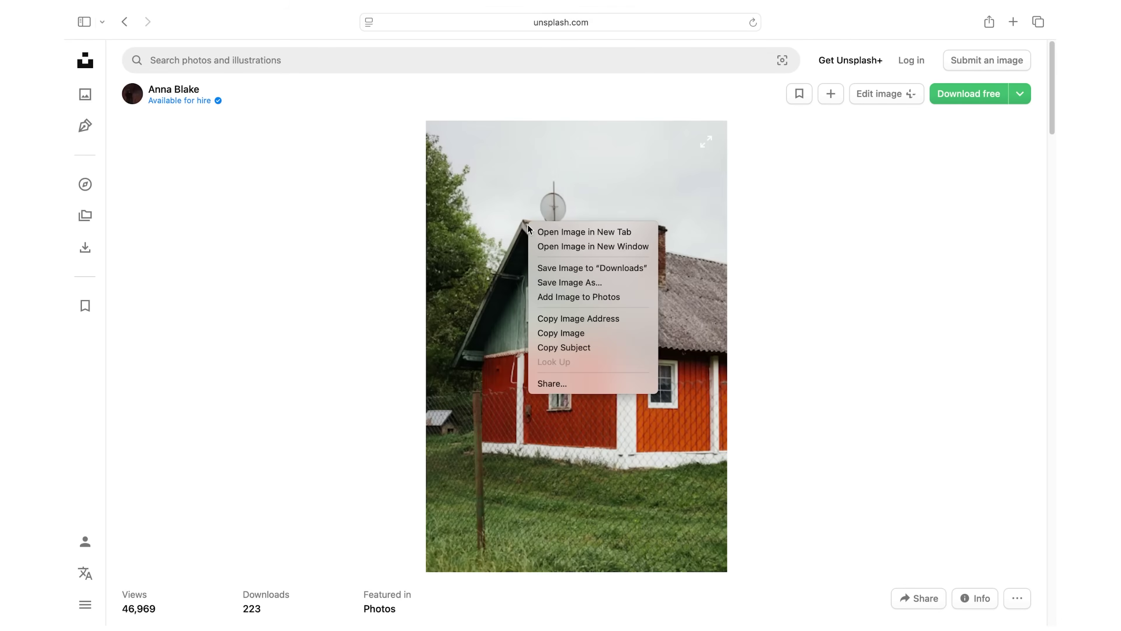
click(572, 334)
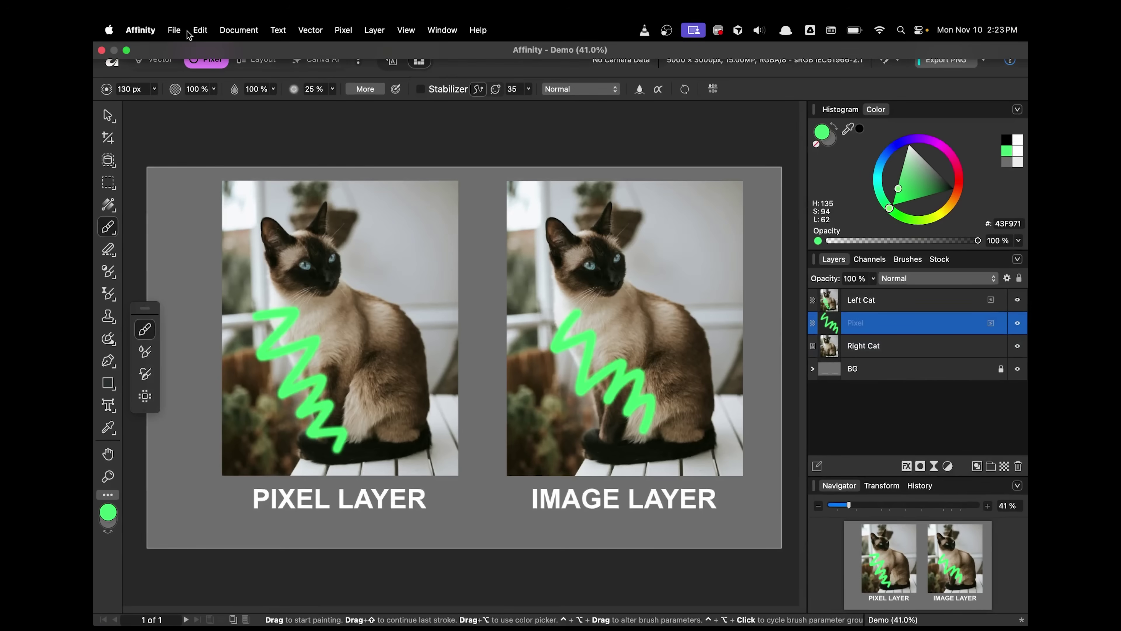
Make a new Affinity document from the clipboard's red house photo via File > New from Clipboard
click(176, 30)
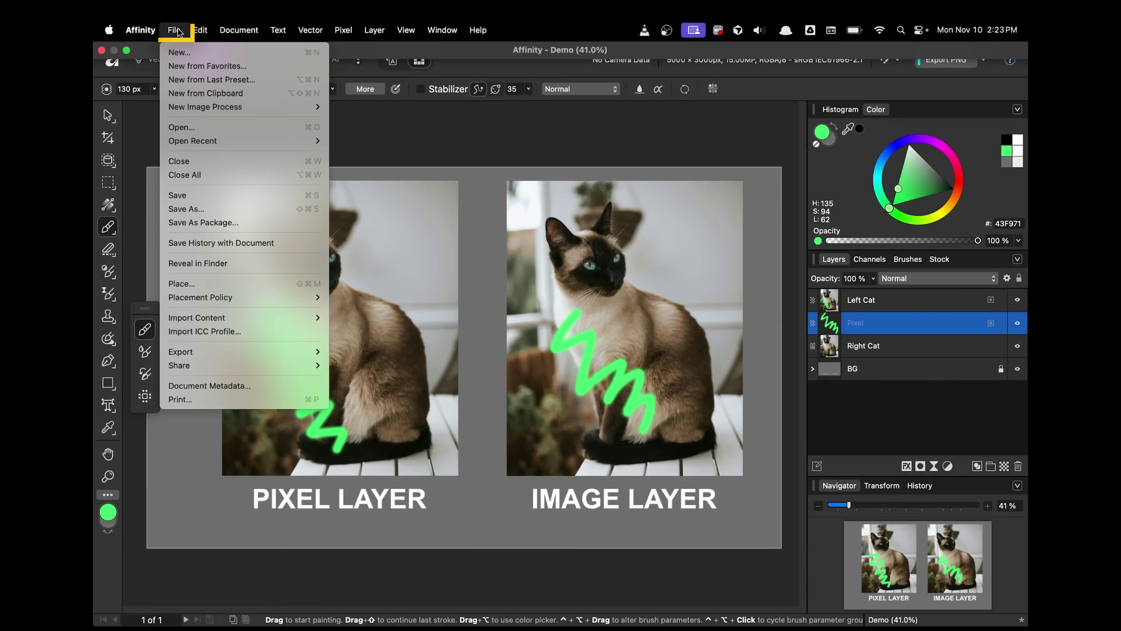
click(205, 93)
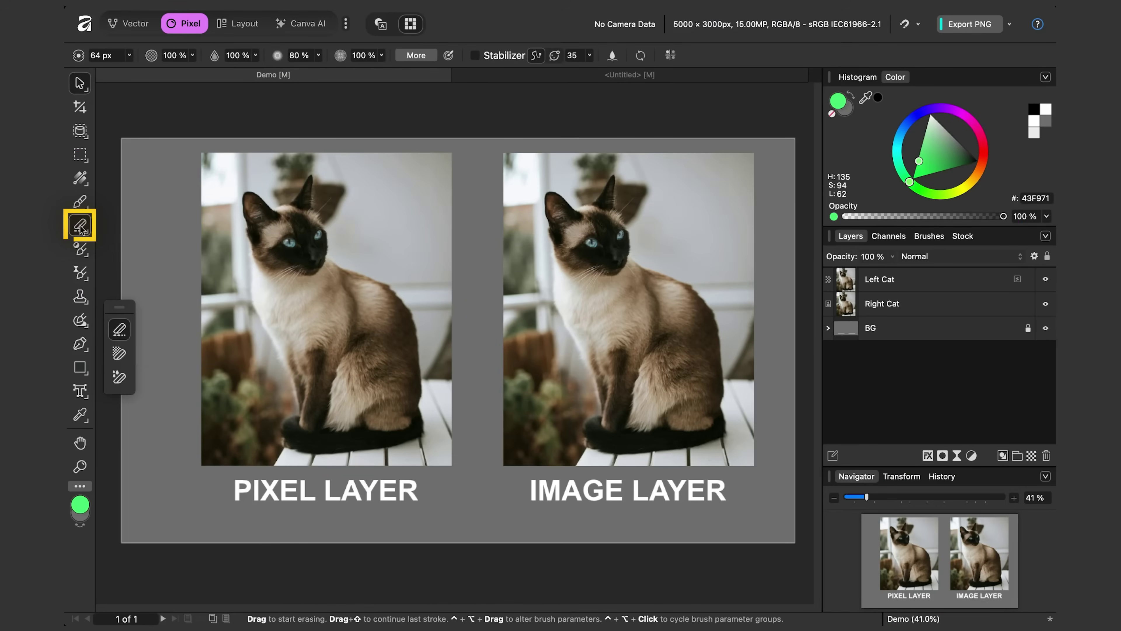
Select the Left Cat pixel layer and widen the Erase Brush to 225.1 px
click(873, 279)
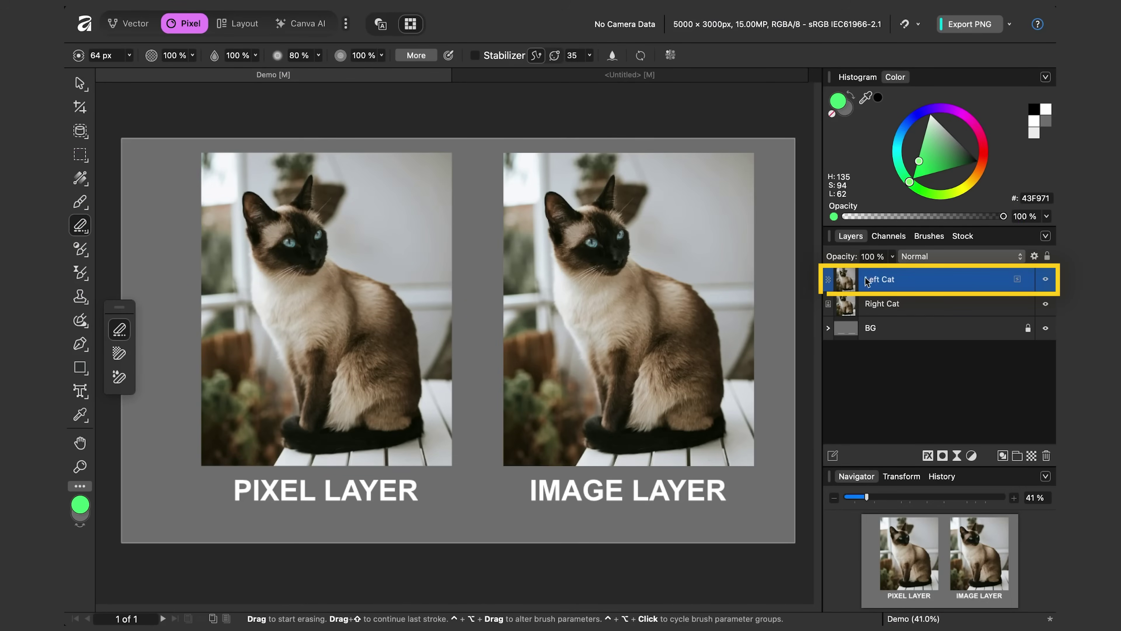
drag(466, 327, 419, 342)
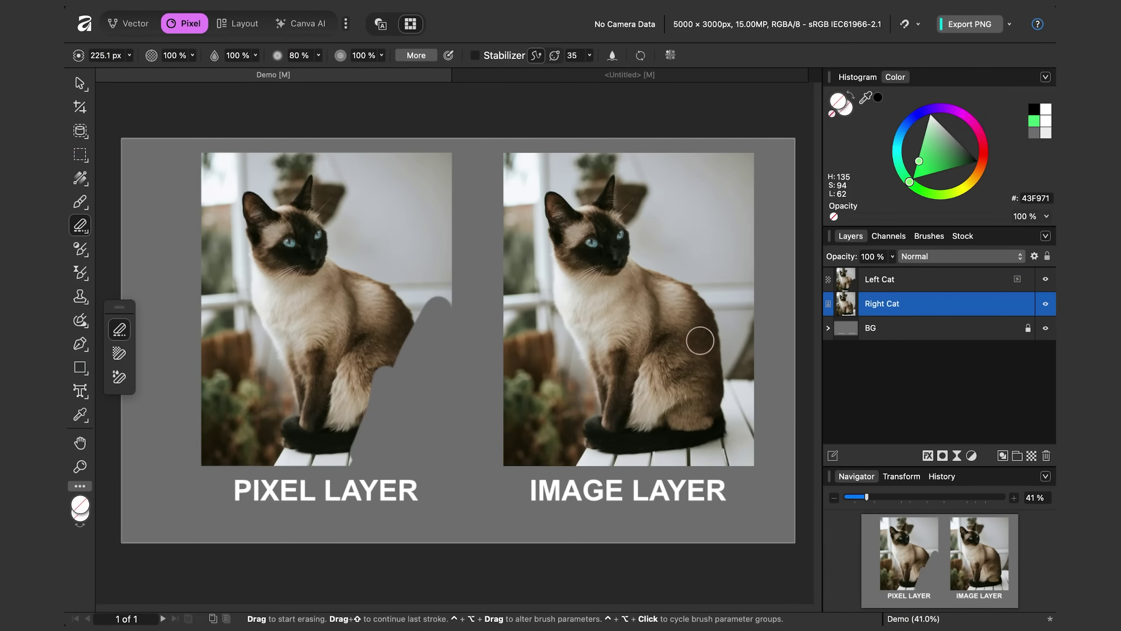
Erase a chunk of the right cat into a new mask, then toggle the mask off and on
drag(700, 340, 659, 369)
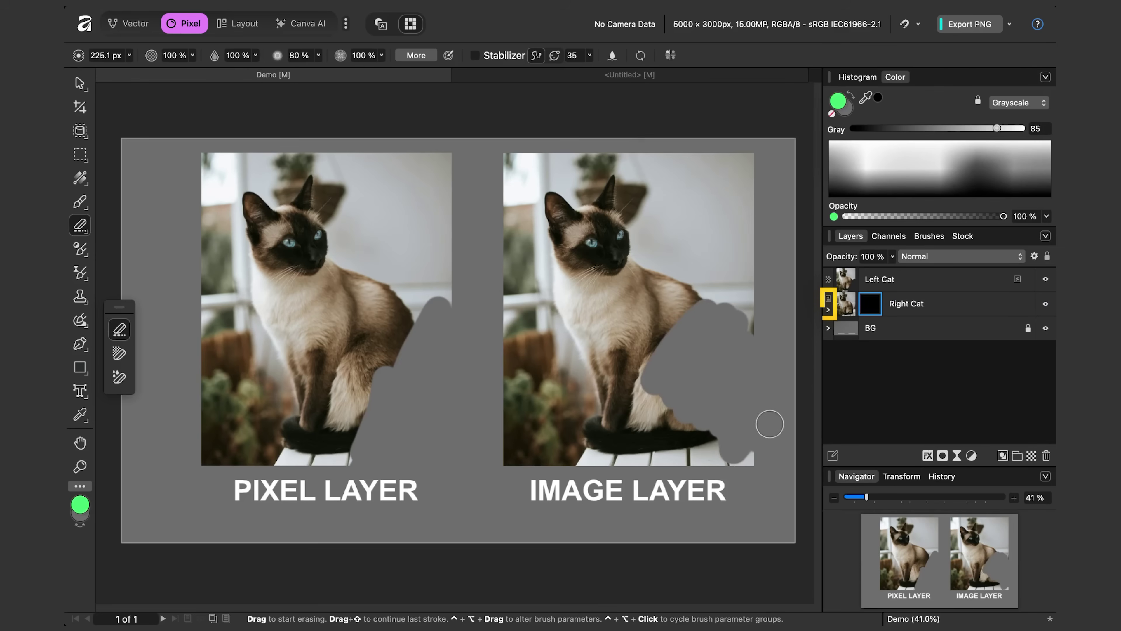
click(828, 310)
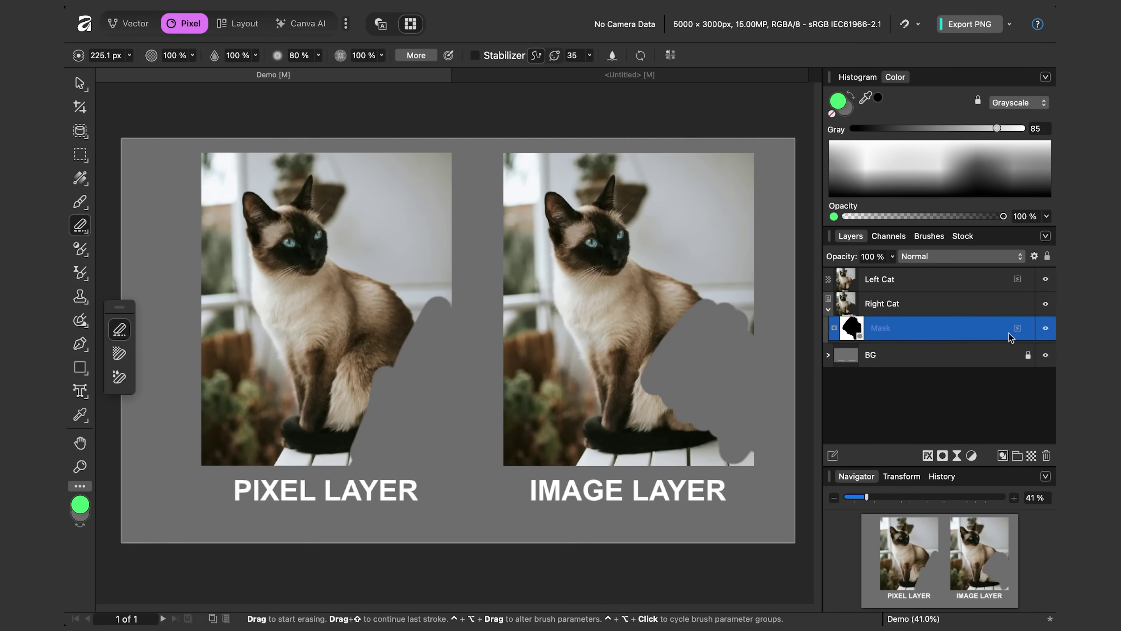
click(1046, 329)
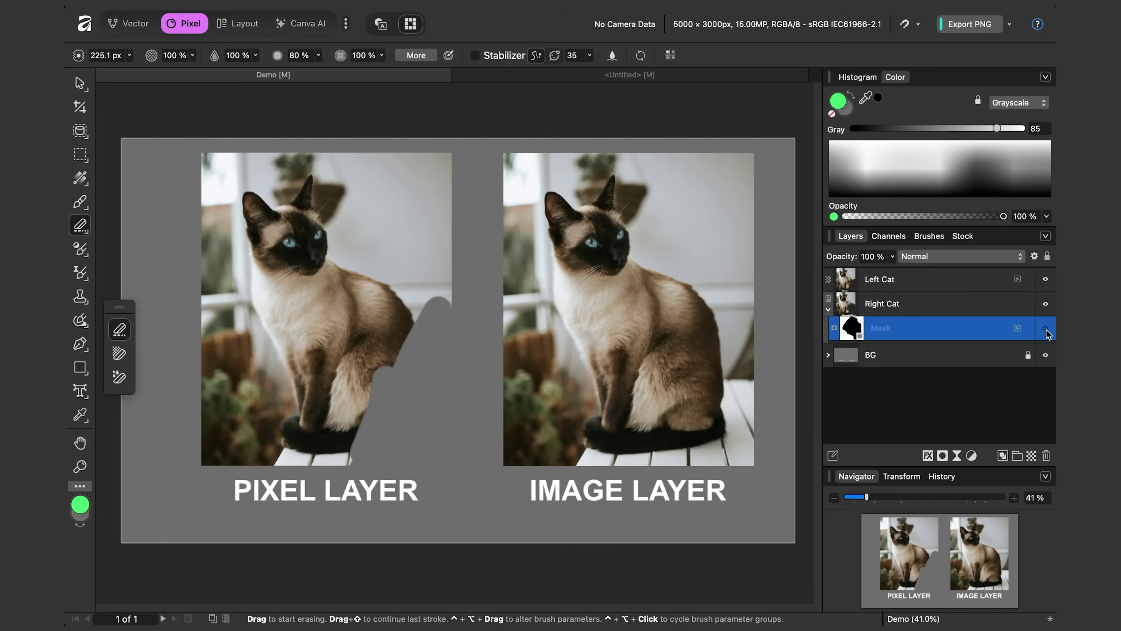
click(1046, 329)
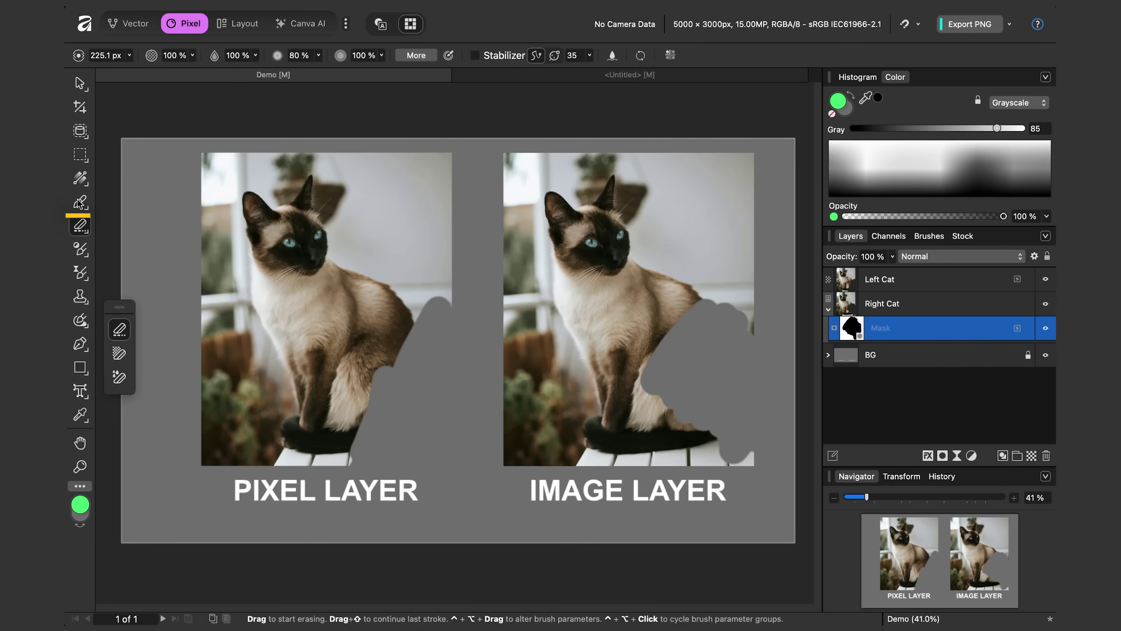
click(80, 203)
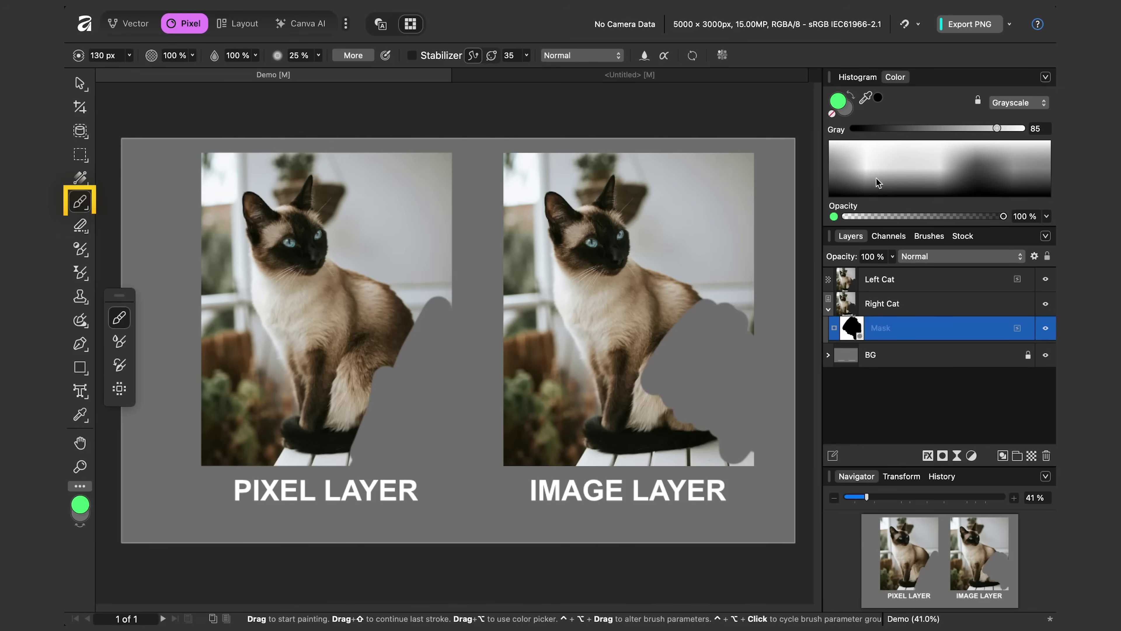
Pick white from the Color panel's grayscale field as the paint colour
click(875, 163)
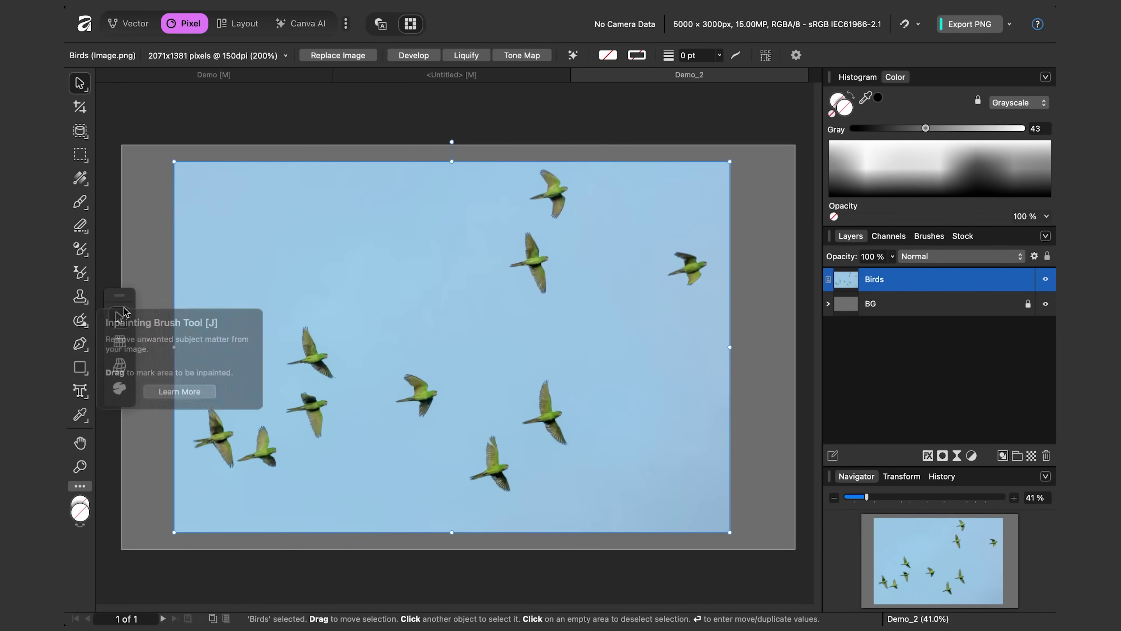
Inpaint away the upper-middle bird with a ~298 px Inpainting Brush, then undo the removal
click(80, 321)
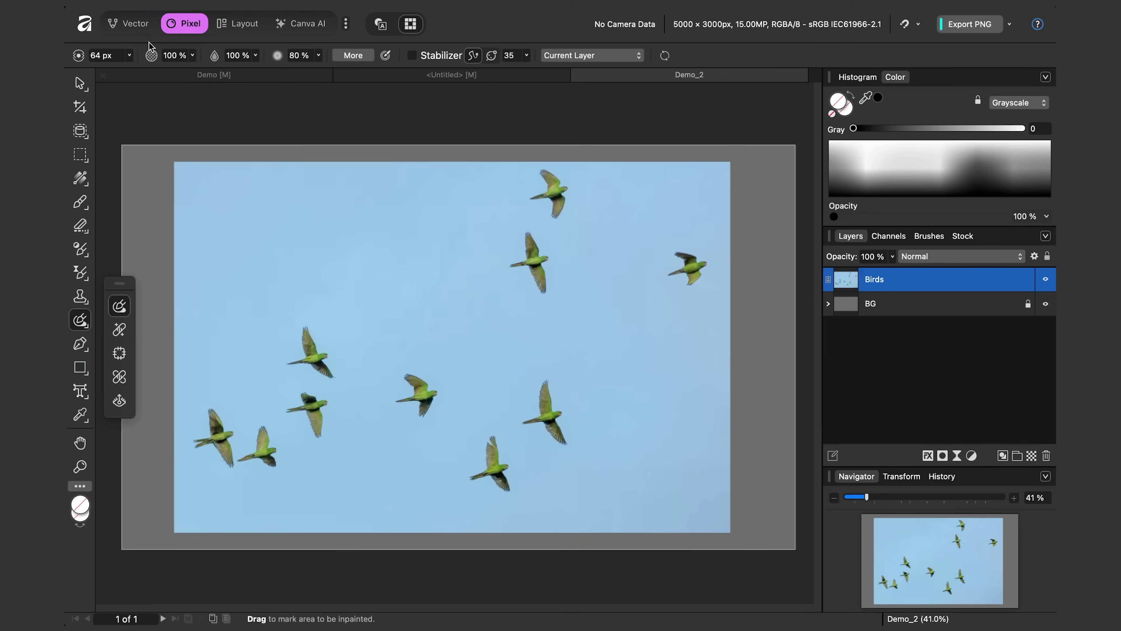
click(137, 26)
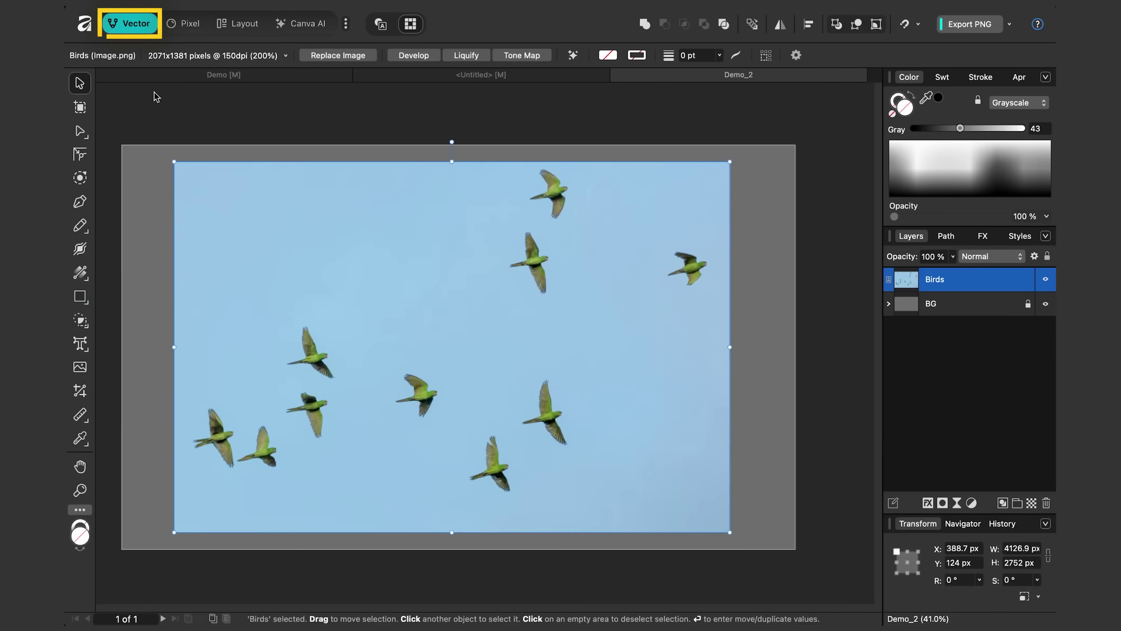
click(189, 28)
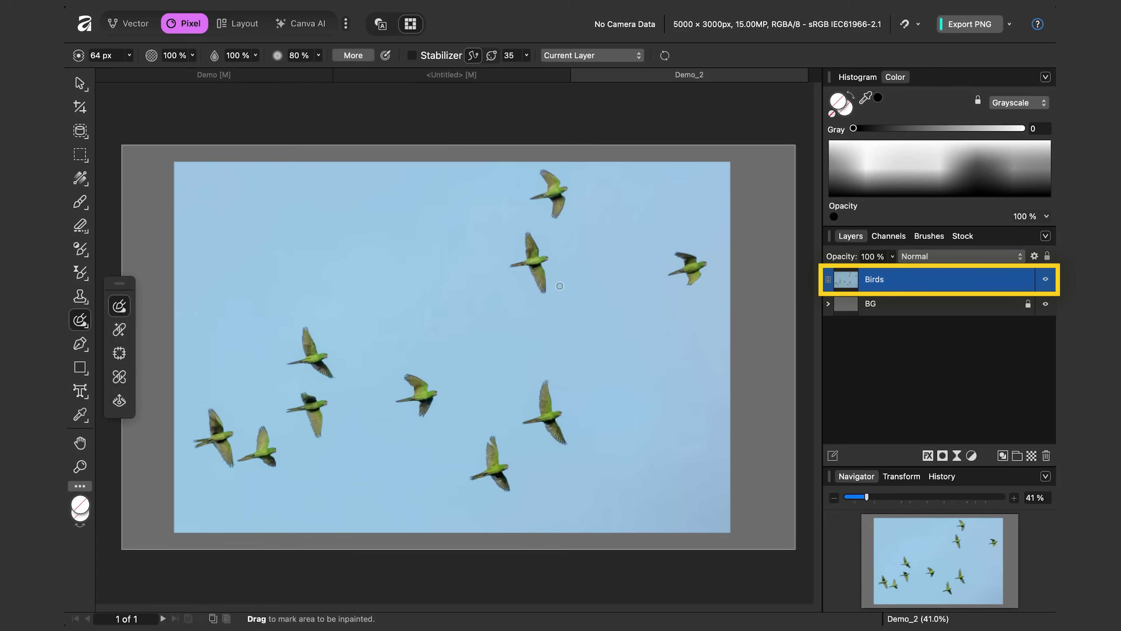
key(bracketright)
key(bracketright)
key(bracketright)
key(bracketright)
mouse_move(551, 278)
mouse_down()
mouse_move(519, 250)
mouse_move(535, 263)
mouse_move(508, 280)
mouse_move(537, 269)
mouse_up()
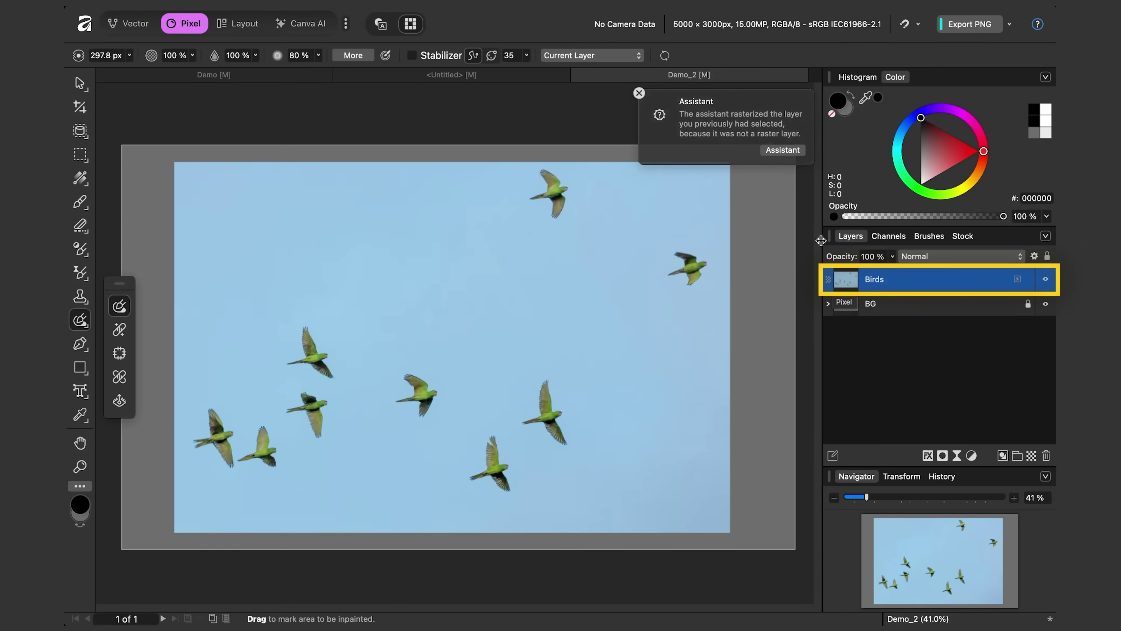
click(639, 95)
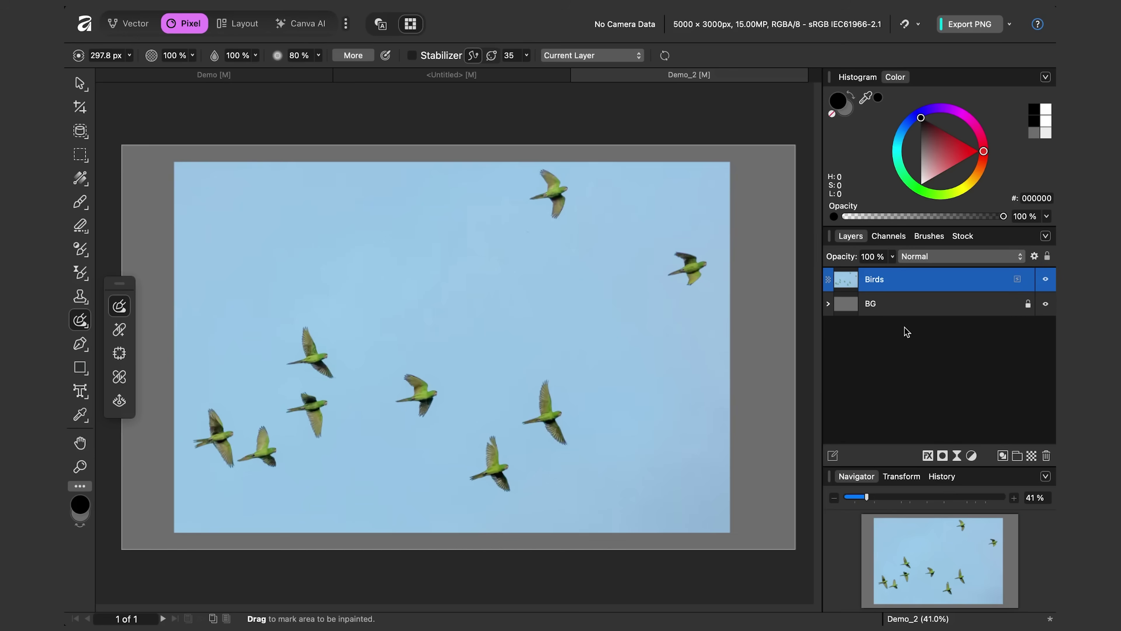
key(ctrl+z)
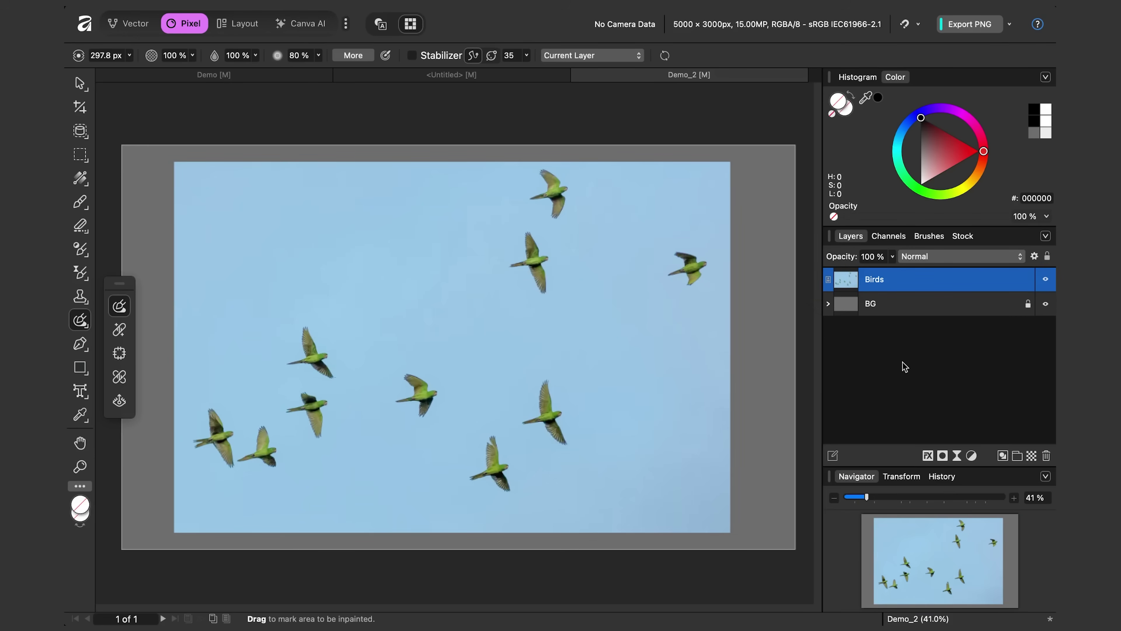
Inpaint the upper-middle bird on a new Pixel layer sampling Current Layer & Below, then toggle layers to compare
click(1031, 457)
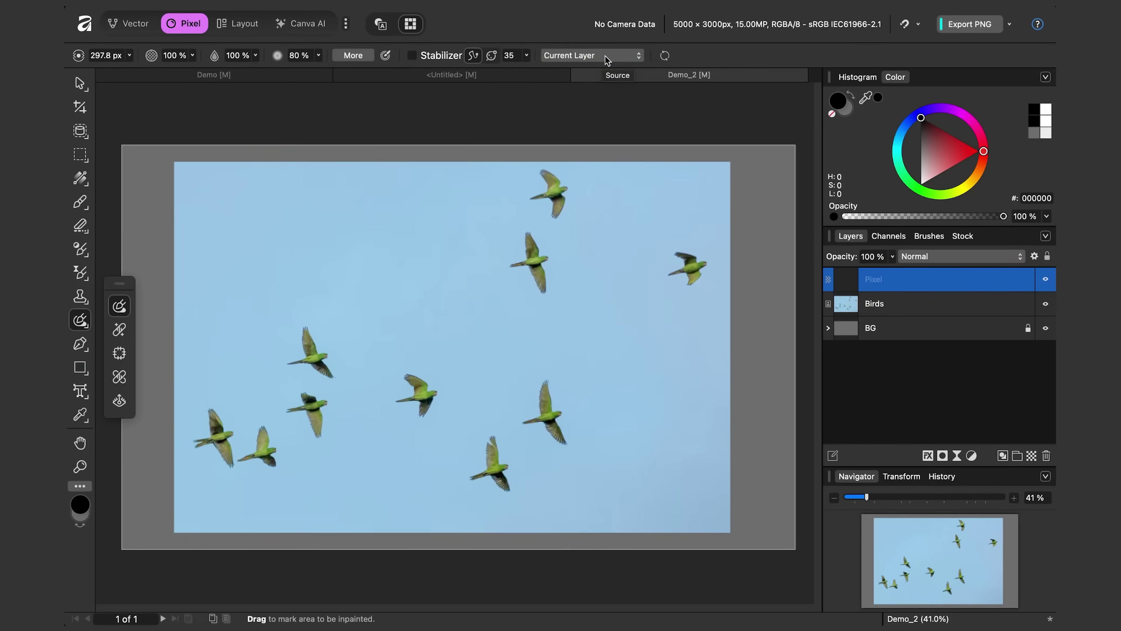
click(606, 57)
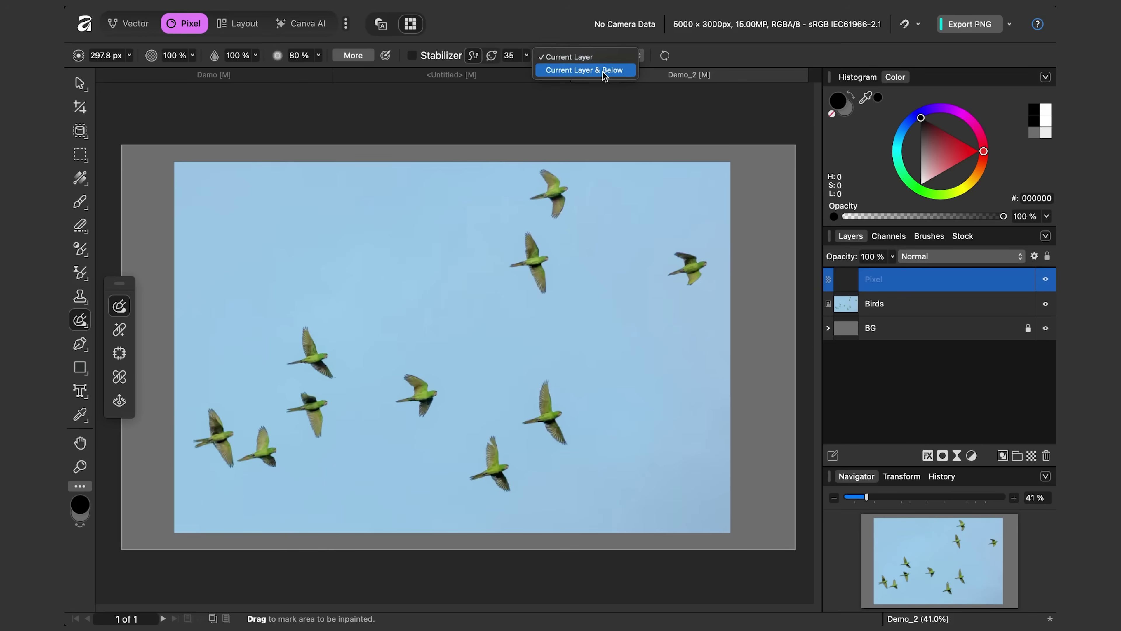
click(603, 71)
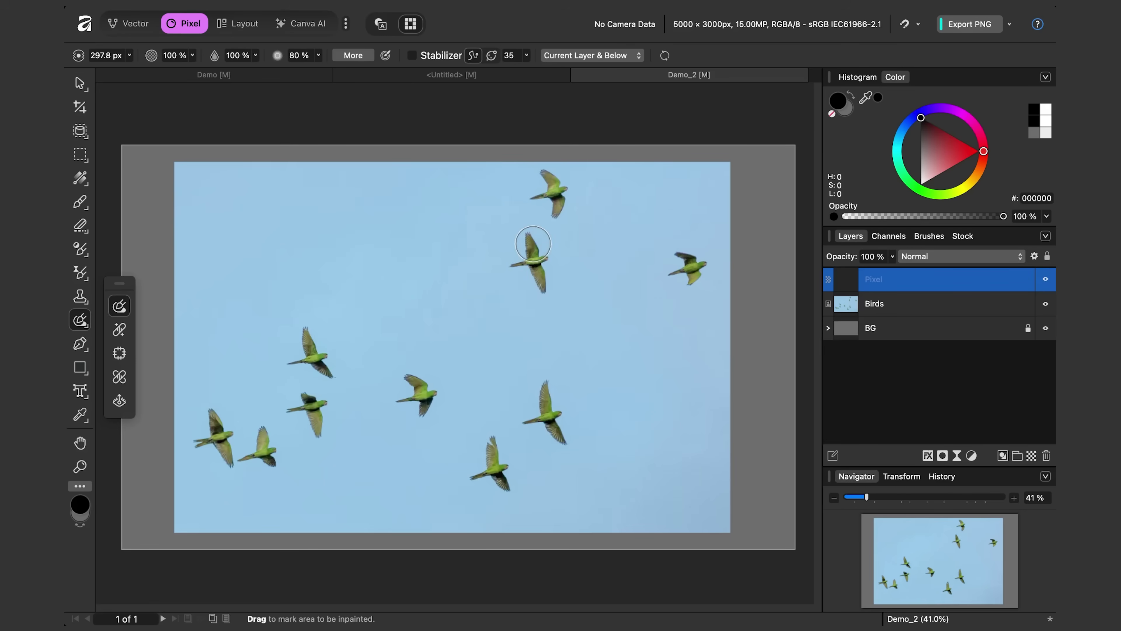
mouse_move(532, 243)
mouse_down()
mouse_move(552, 273)
mouse_move(516, 283)
mouse_move(530, 260)
mouse_move(538, 270)
mouse_up()
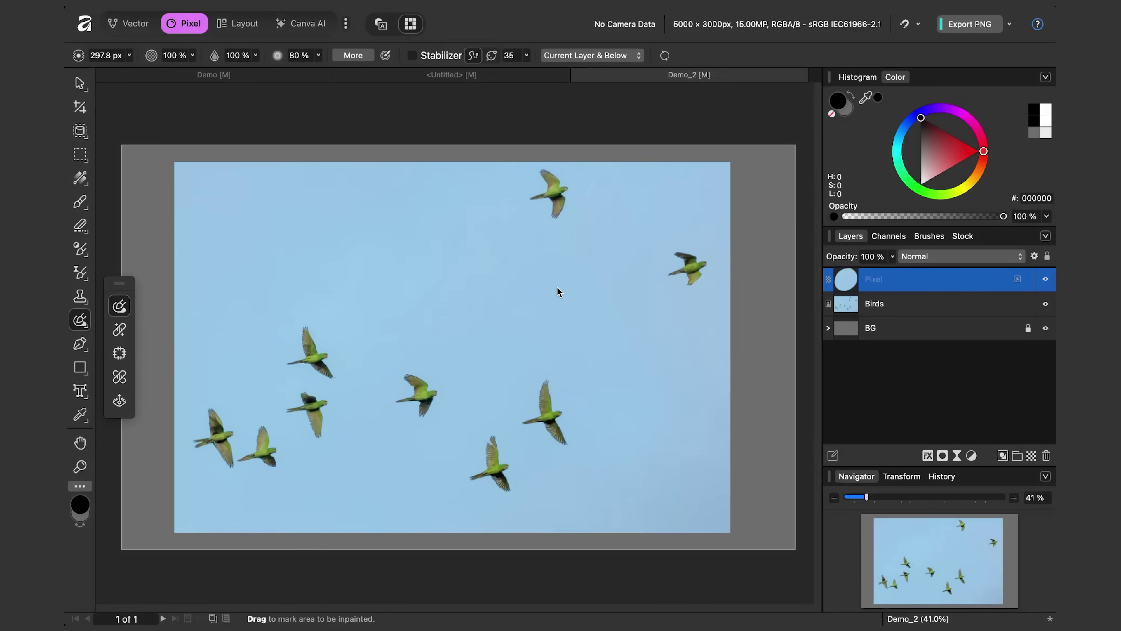
click(1046, 280)
click(1045, 304)
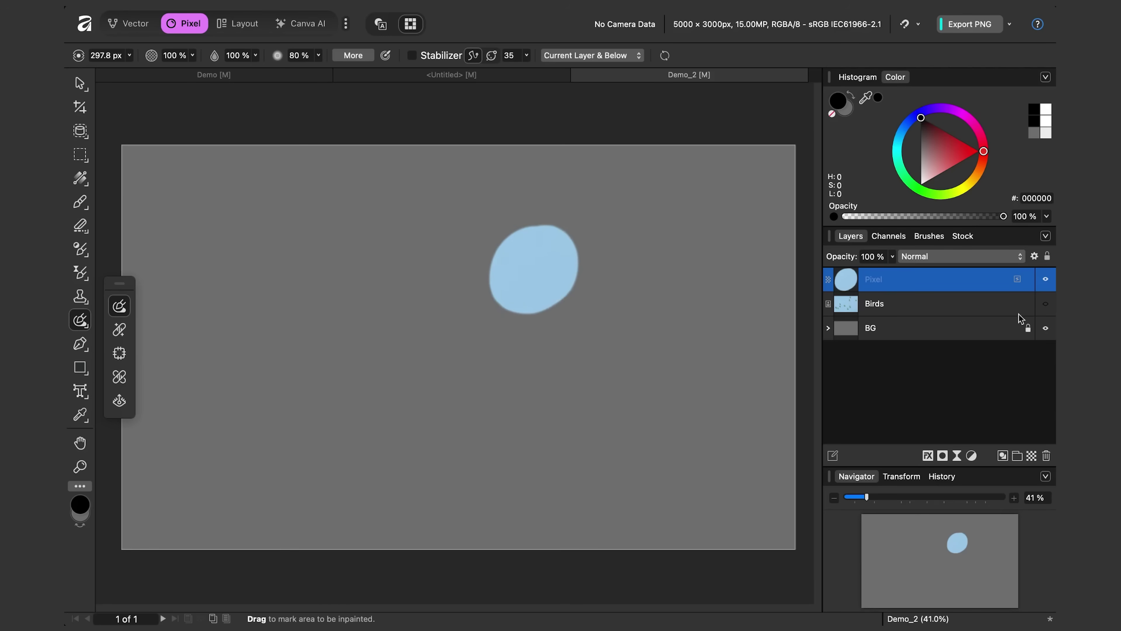
Turn the Birds layer's visibility back on to show the photo without the bird
click(1046, 305)
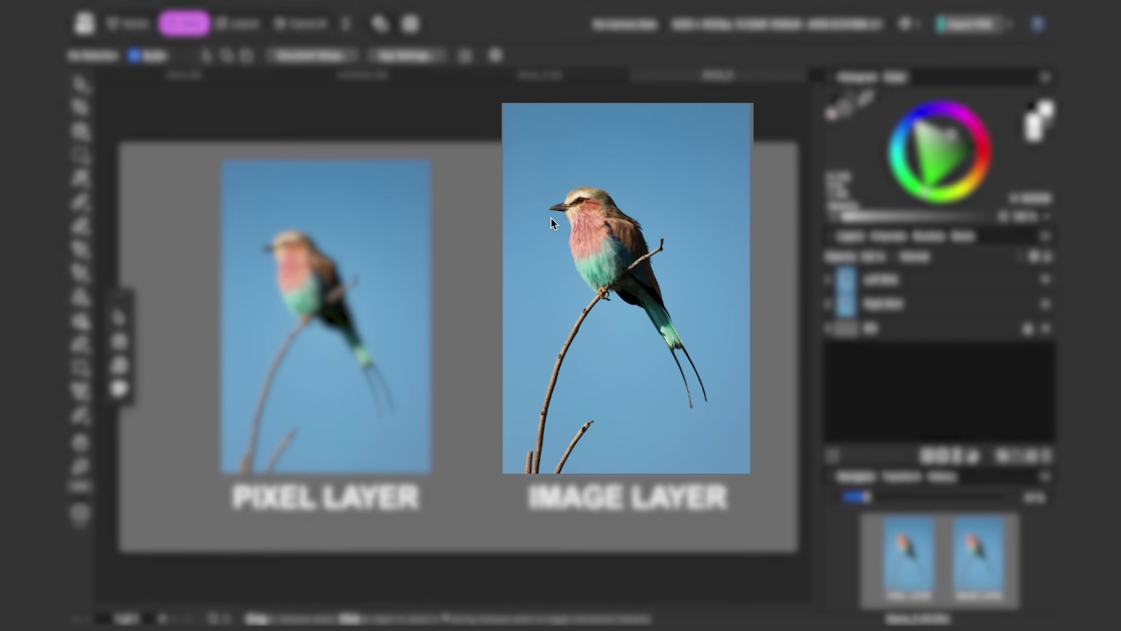
click(832, 310)
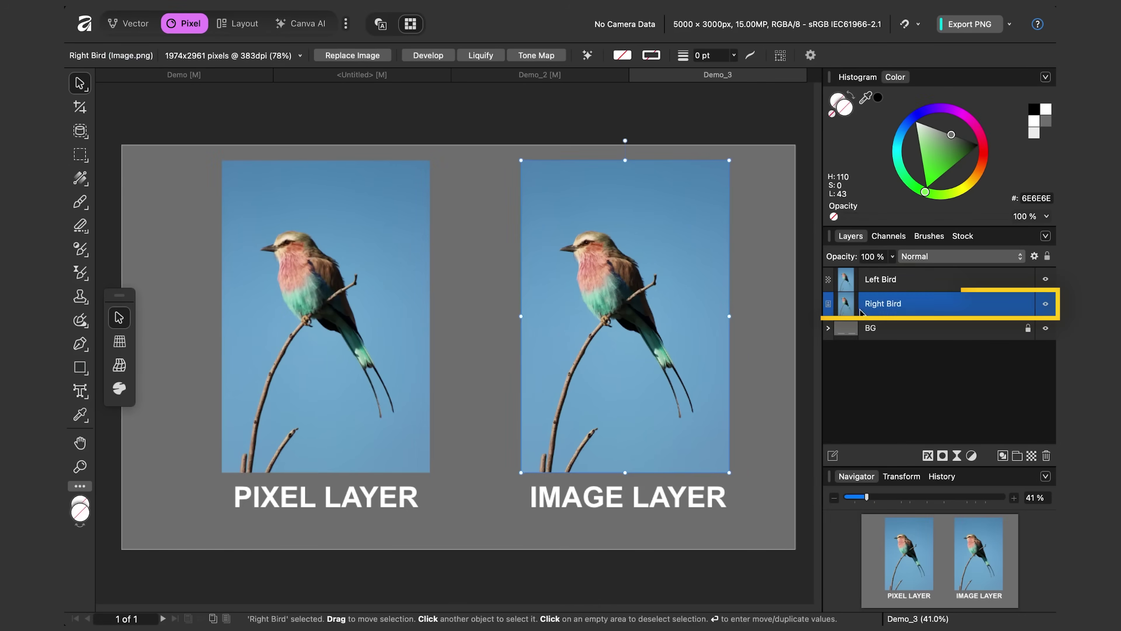
drag(731, 155, 533, 456)
right_click(525, 469)
scroll(551, 471, down, 5)
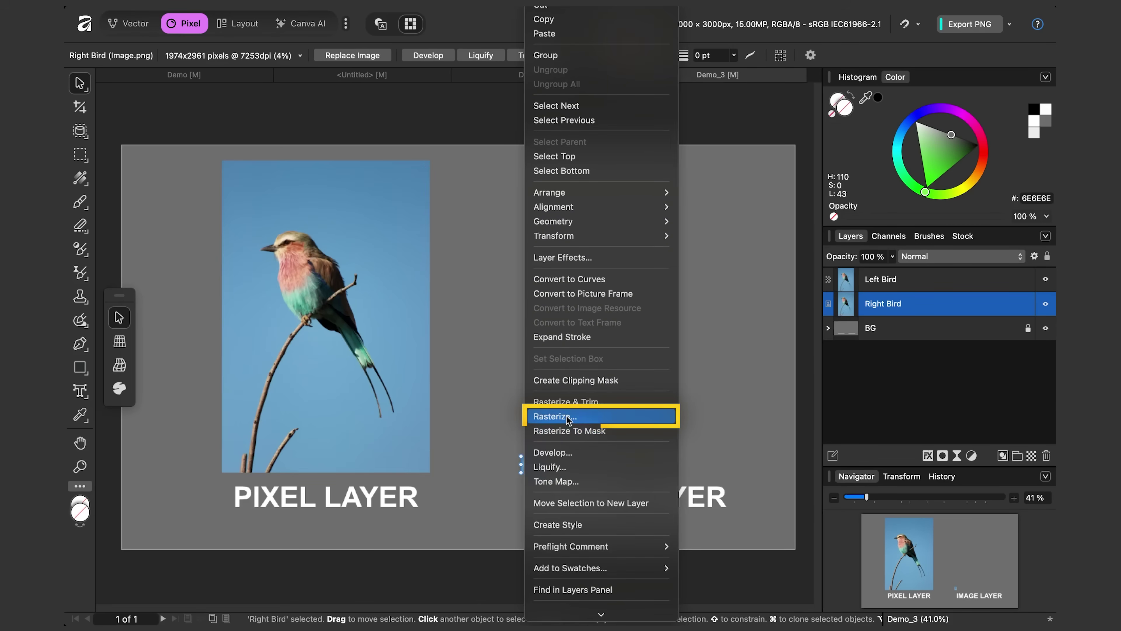
click(568, 418)
drag(536, 454, 770, 208)
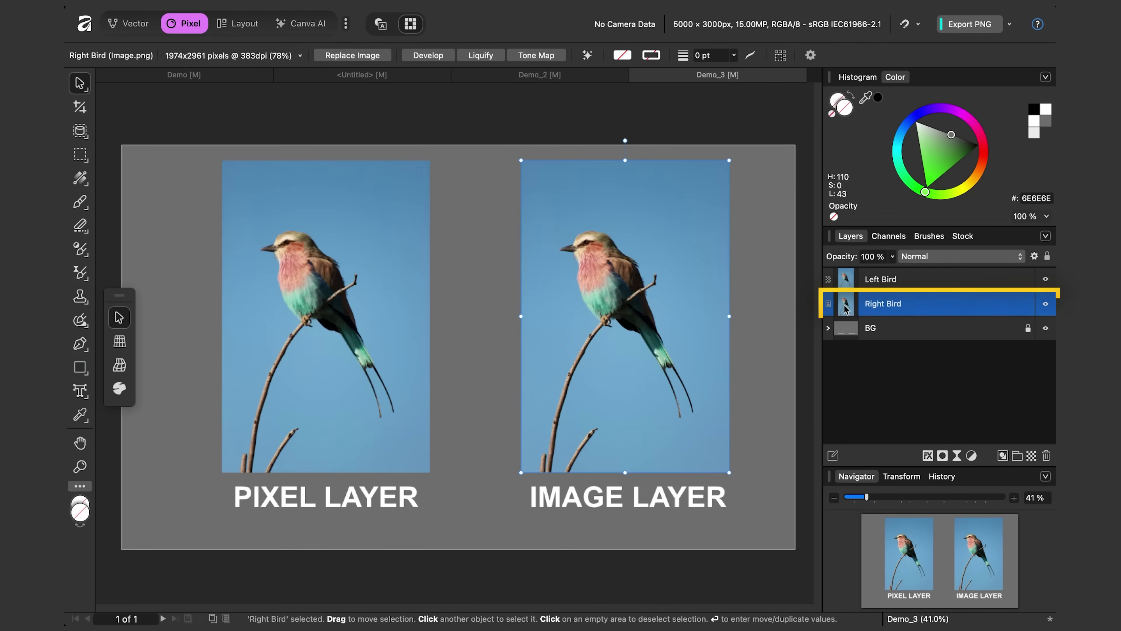
Reset Right Bird to original size, rasterize it to pixels, then shrink it back above IMAGE LAYER
click(300, 56)
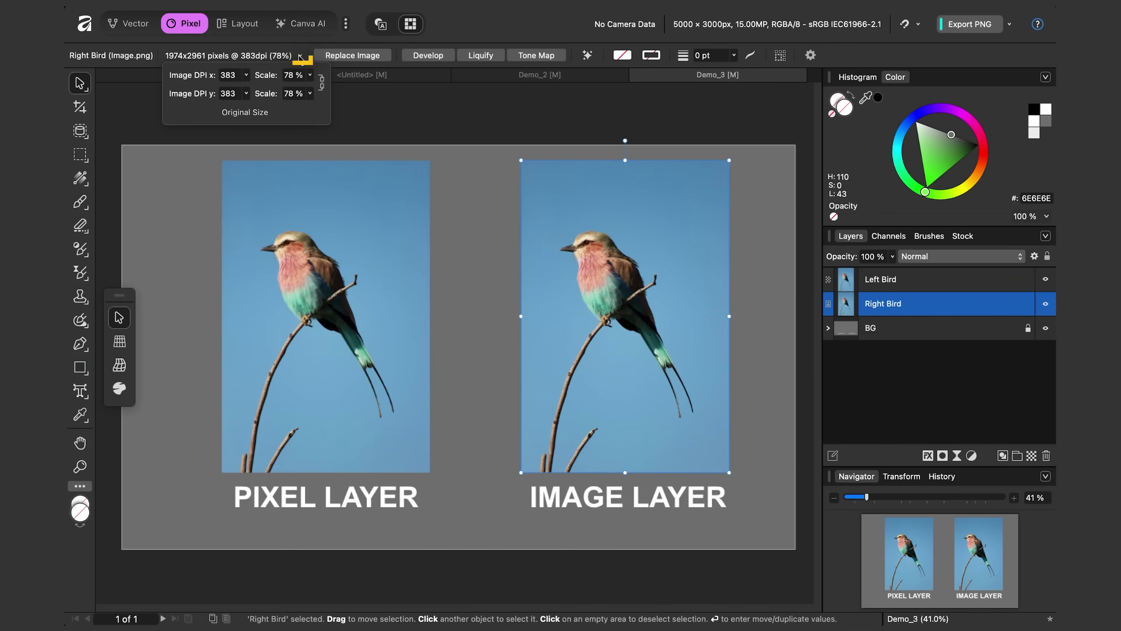
click(255, 118)
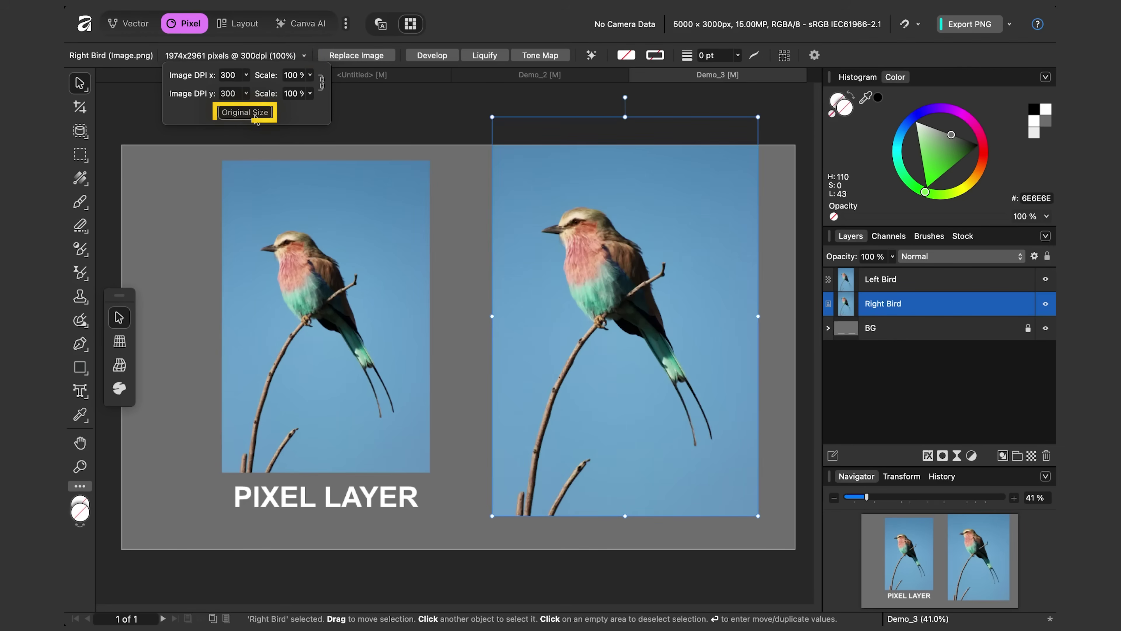
right_click(544, 204)
scroll(598, 401, down, 2)
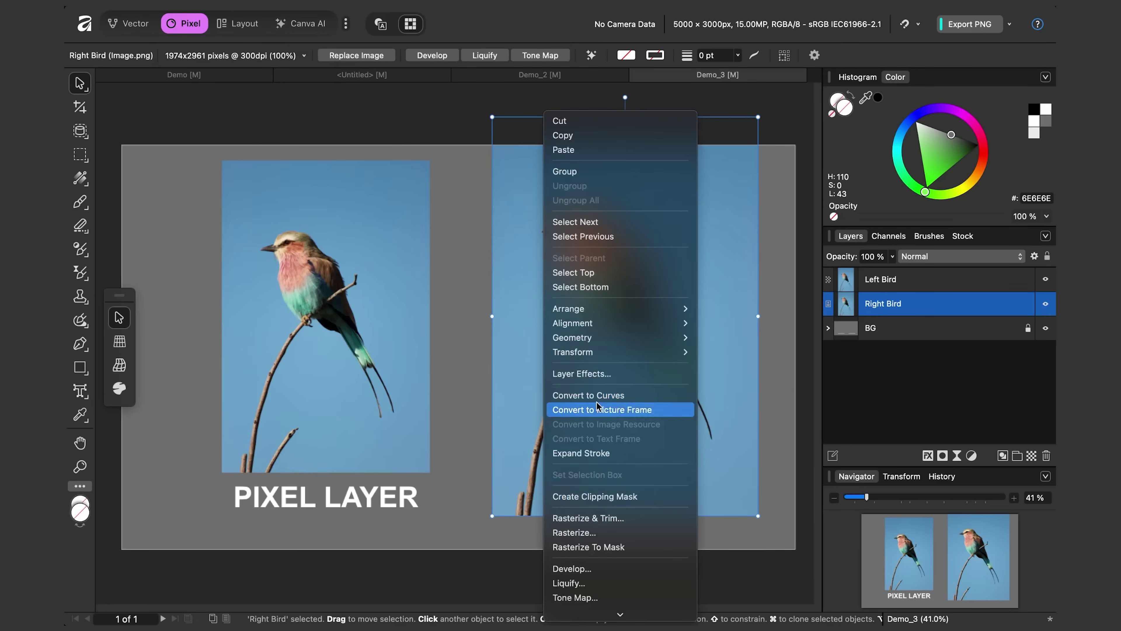
click(574, 532)
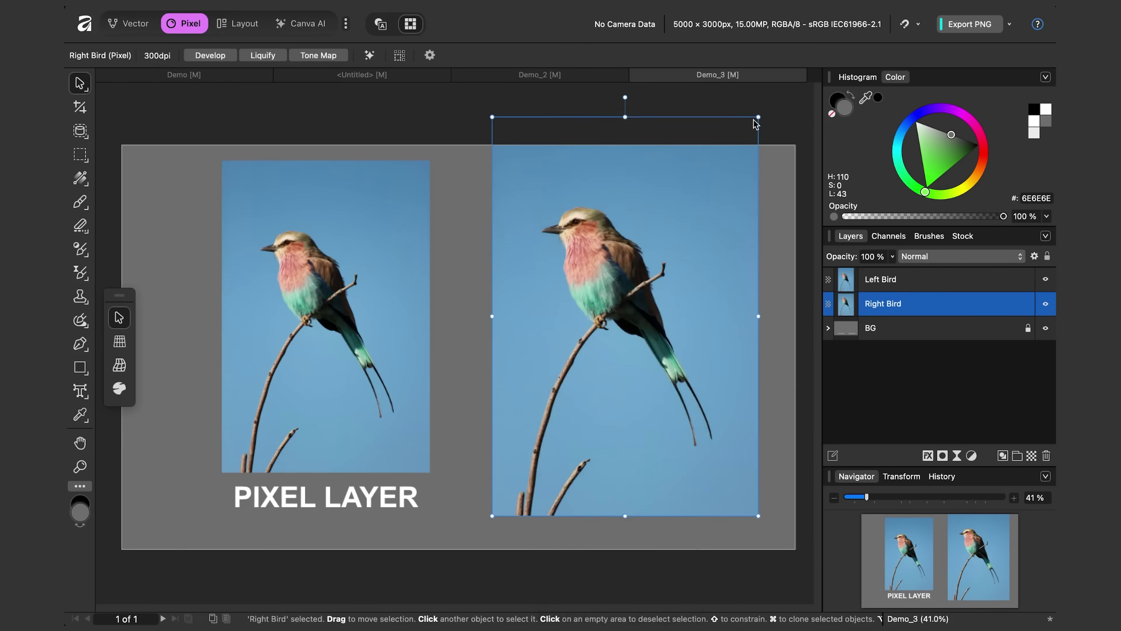
drag(758, 117, 699, 202)
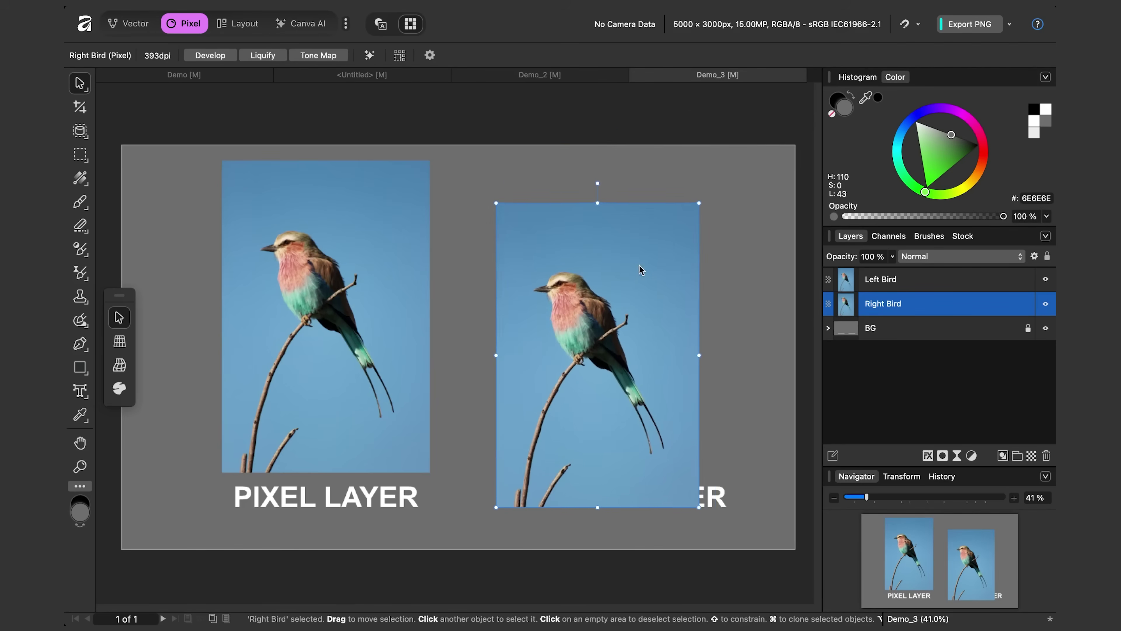
drag(641, 271, 670, 231)
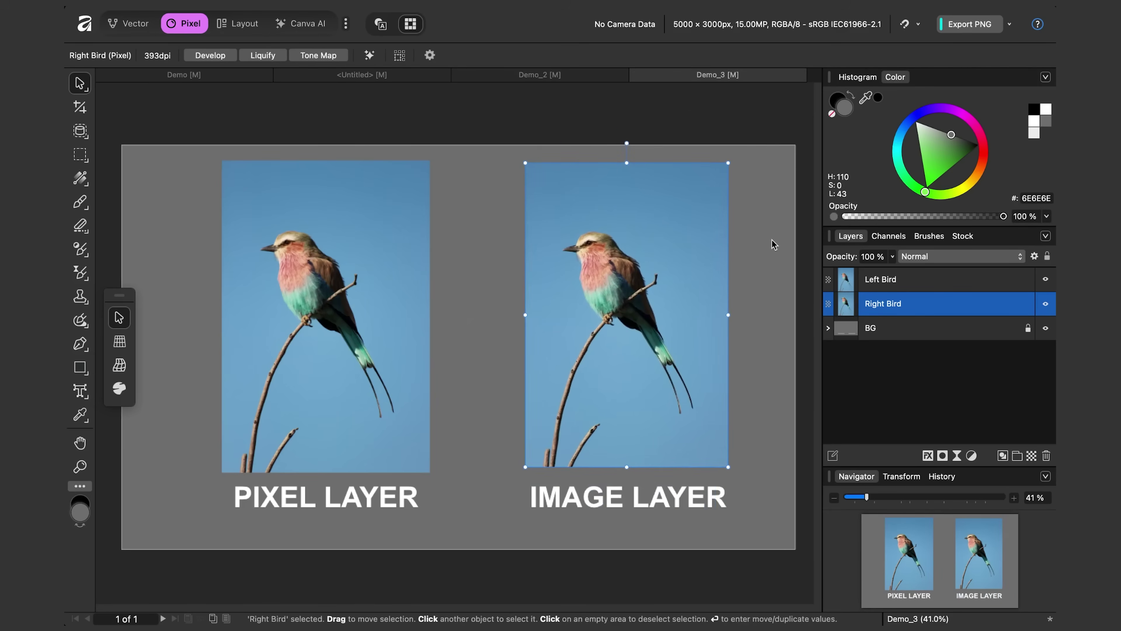